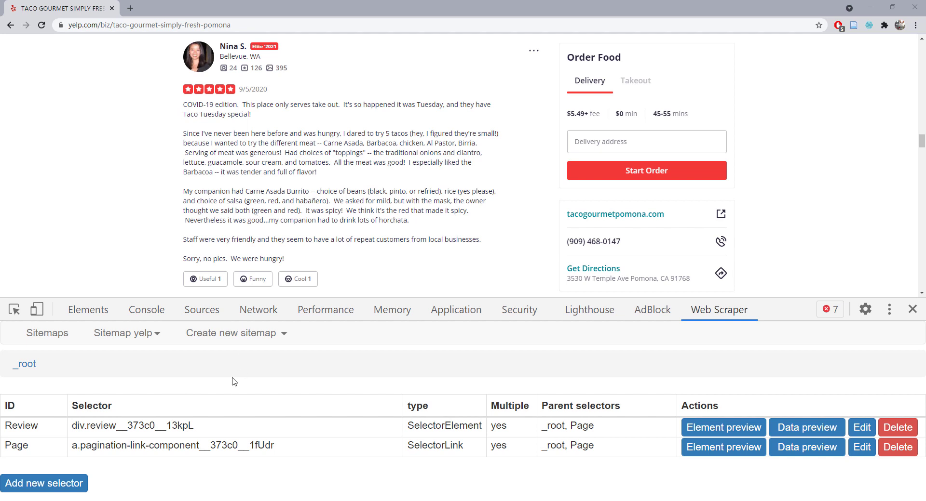
Expand the Review selector and scroll through its four text children (a.css-166la90, span.css-n6i4z7, span.css-e81eai, p).
click(255, 424)
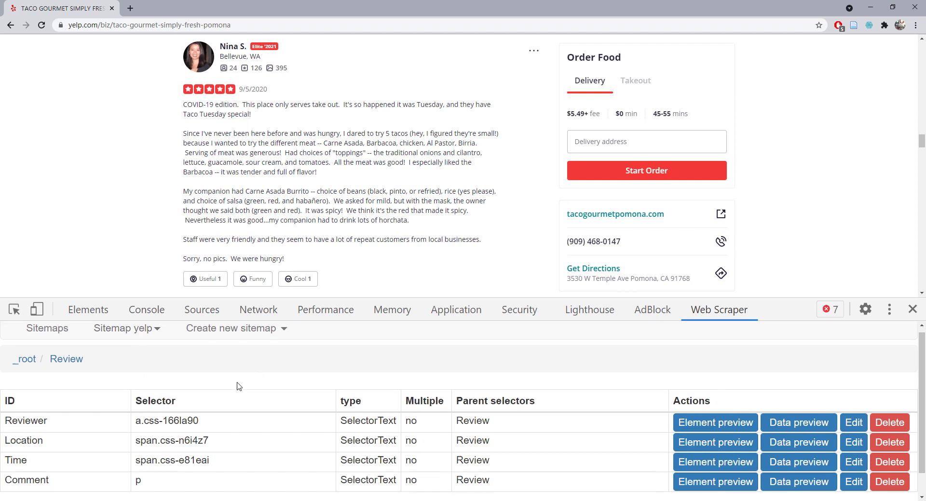
scroll(238, 385, down, 1)
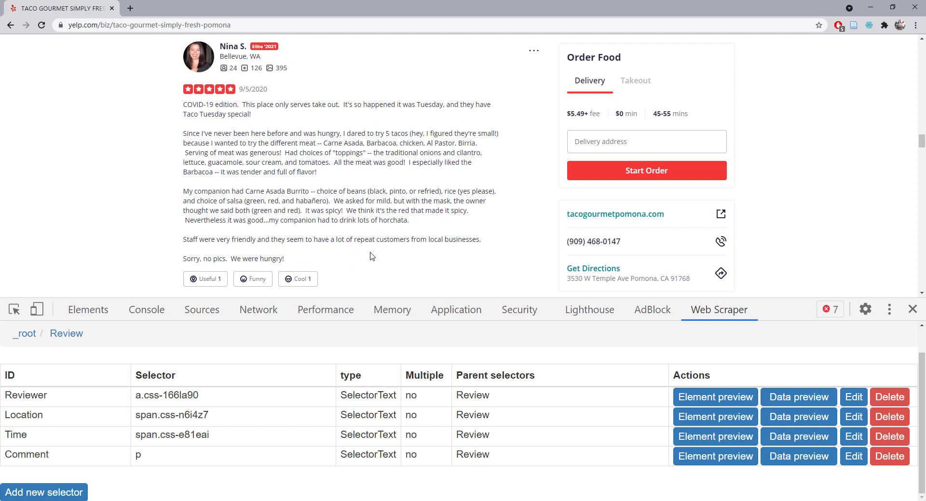
Add a new child selector under Review with the Id 'Rating'.
click(44, 492)
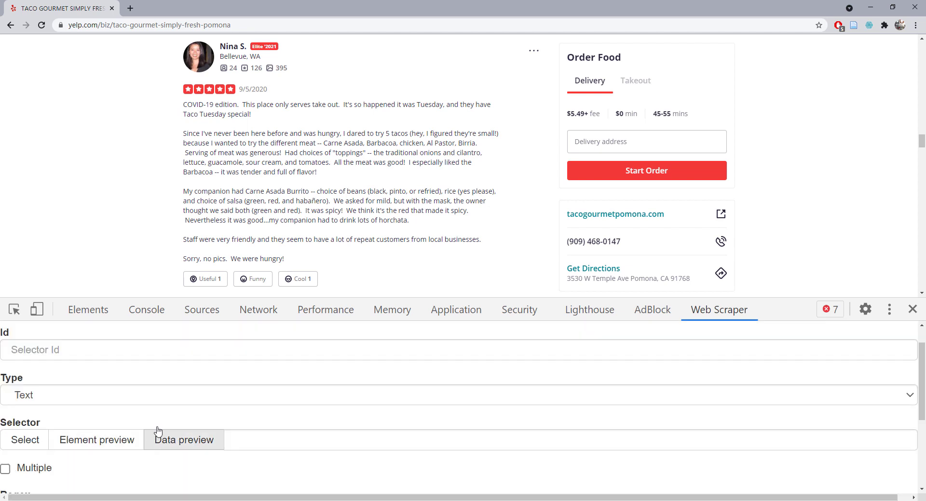
click(98, 346)
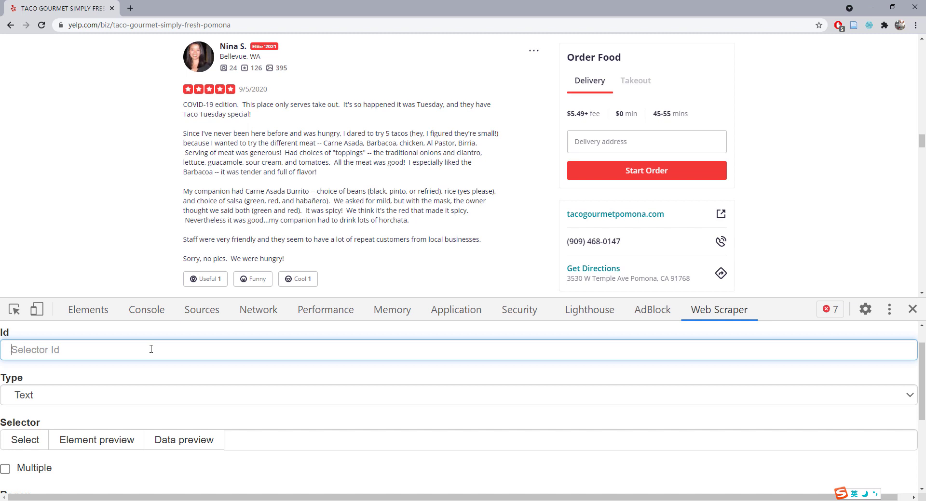
text(Rating)
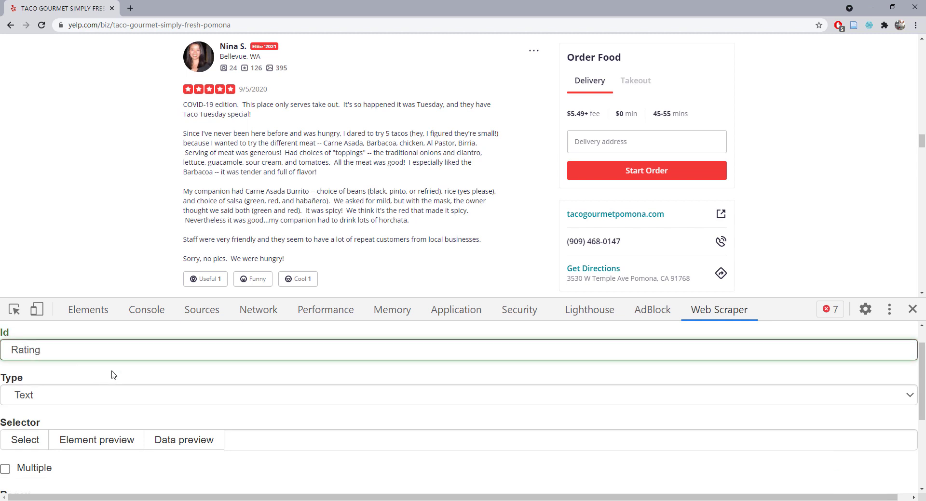
scroll(114, 376, down, 2)
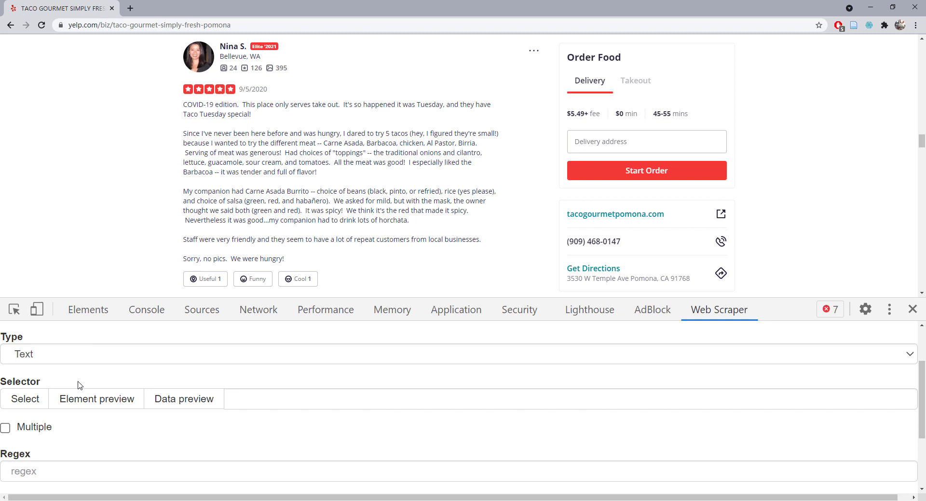
Point the Rating selector at the review's stars, div.i-stars__373c0__1T6rz.
click(25, 400)
click(208, 88)
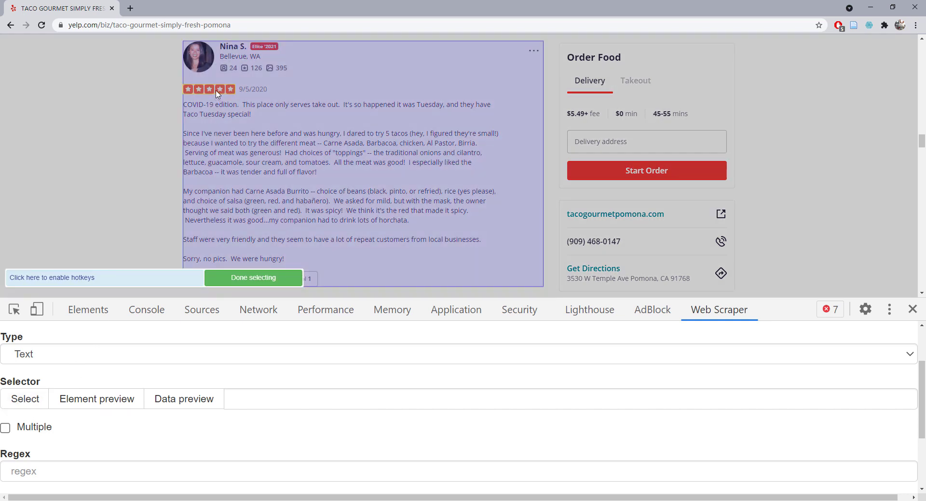
click(226, 279)
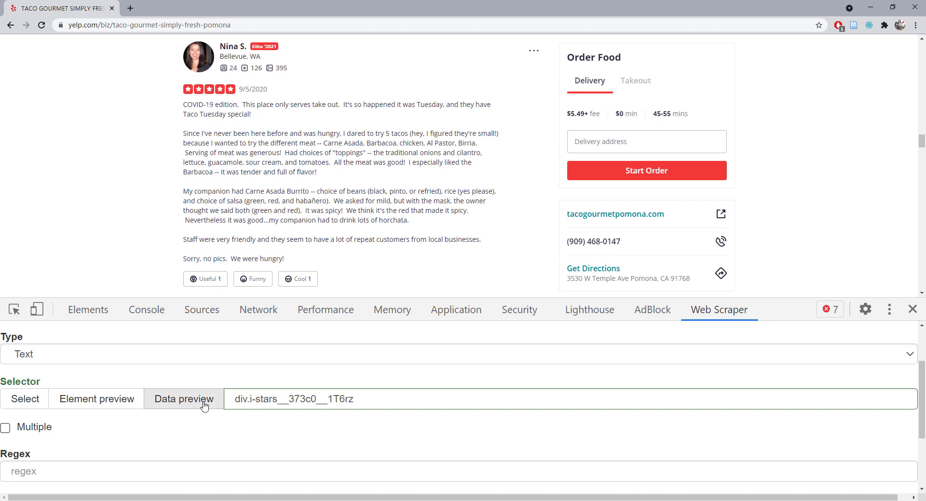
Check the Rating data preview, which comes back empty, and close it.
click(188, 404)
scroll(154, 416, down, 5)
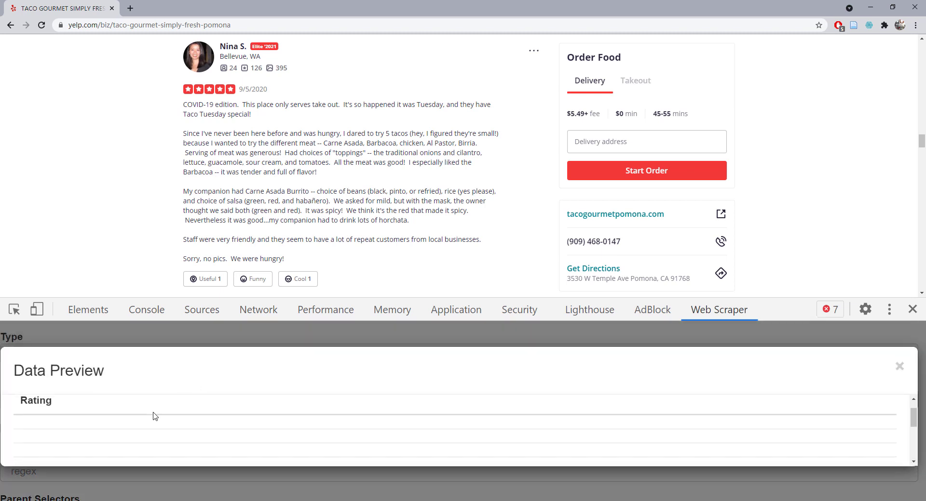
scroll(155, 415, up, 5)
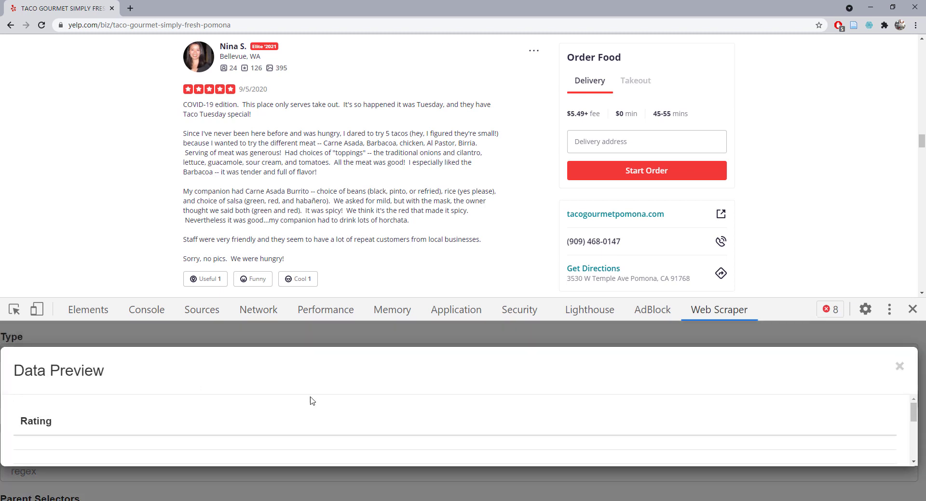
click(899, 367)
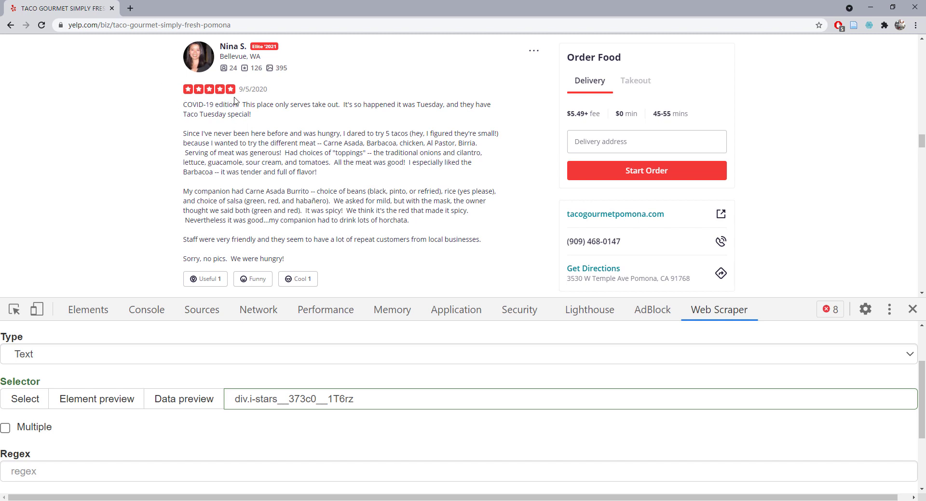
click(104, 358)
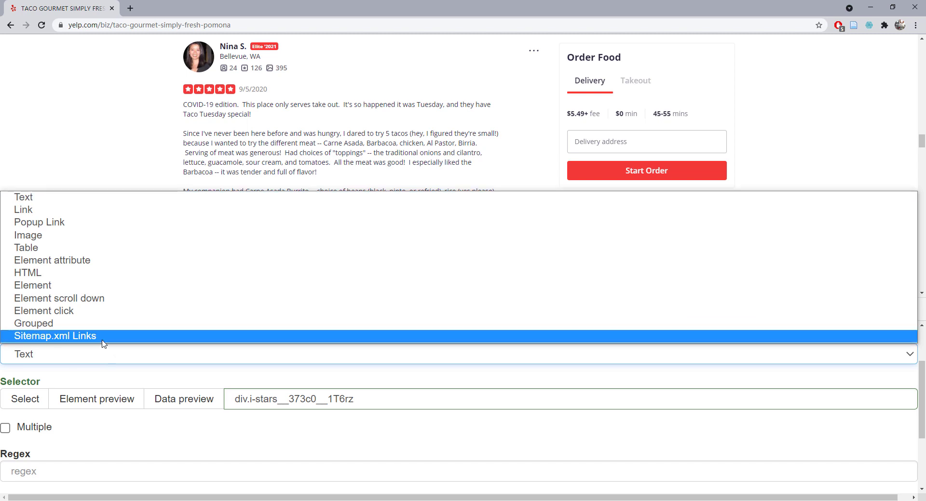
Change the Rating type to Image and re-pick the star rating div.i-stars__373c0__1T6rz.
click(68, 235)
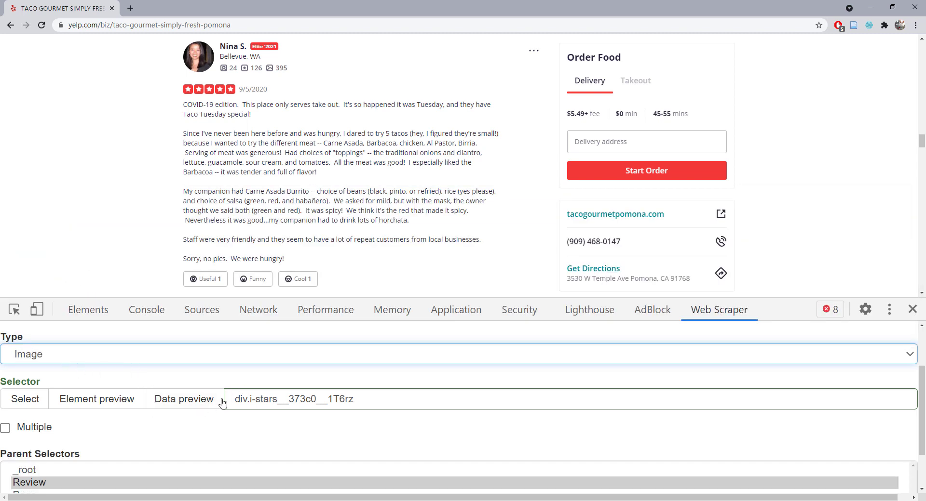
click(25, 400)
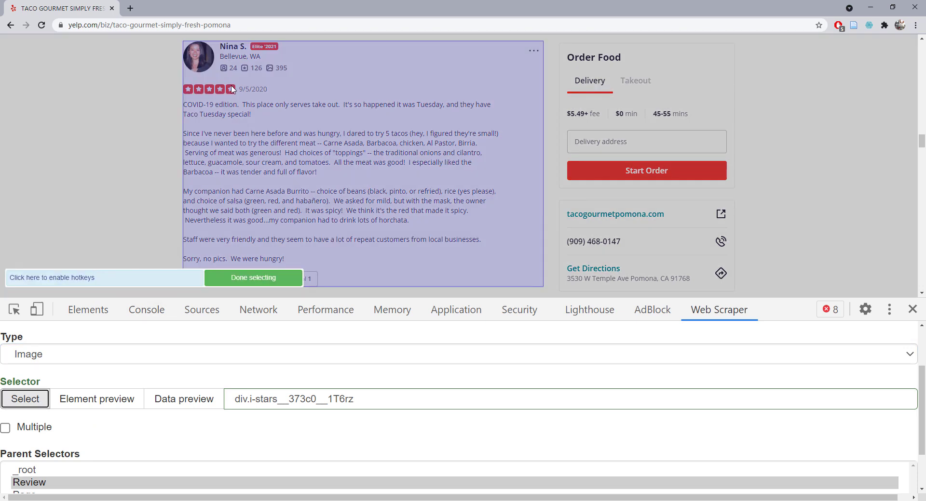
click(222, 91)
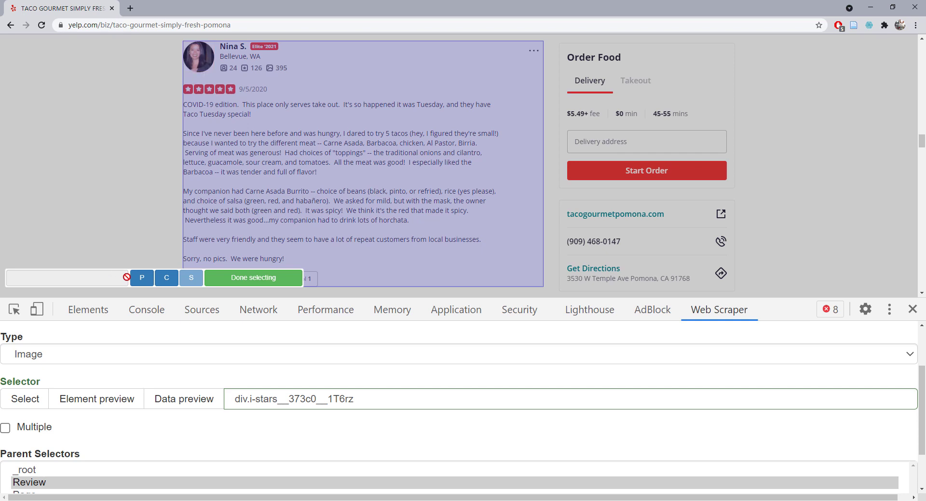
click(254, 278)
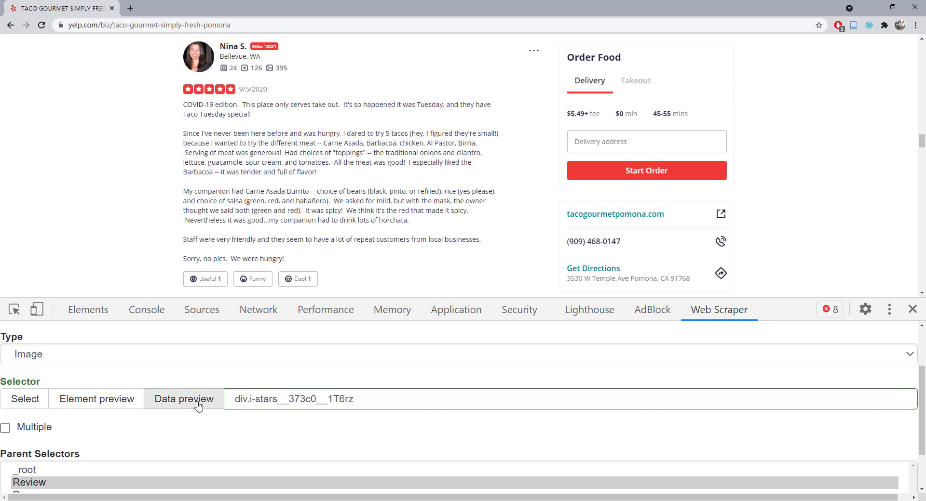
click(59, 357)
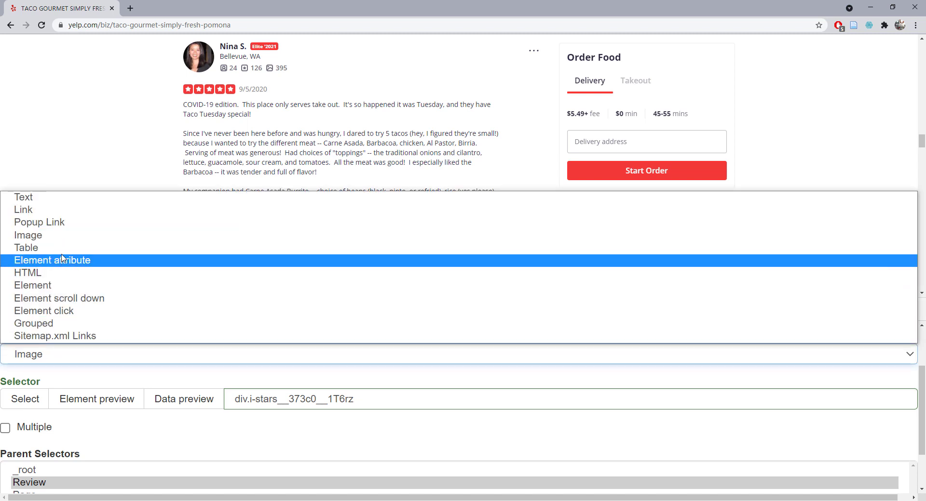
Set the Rating type to Element, re-pick the stars, and check its data preview.
click(67, 287)
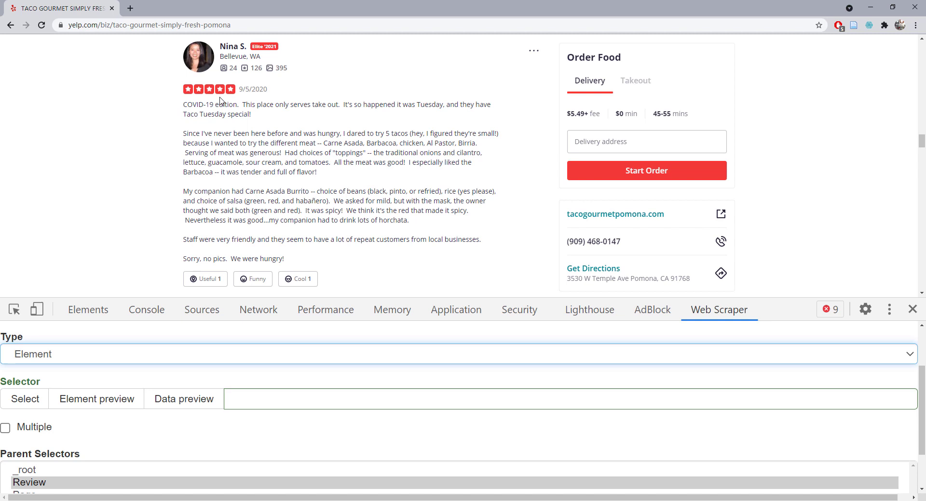
click(36, 404)
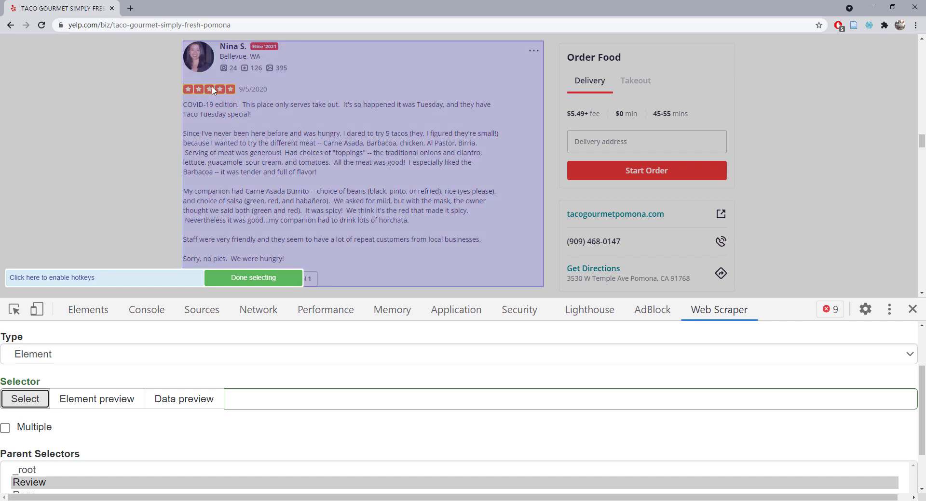
click(217, 91)
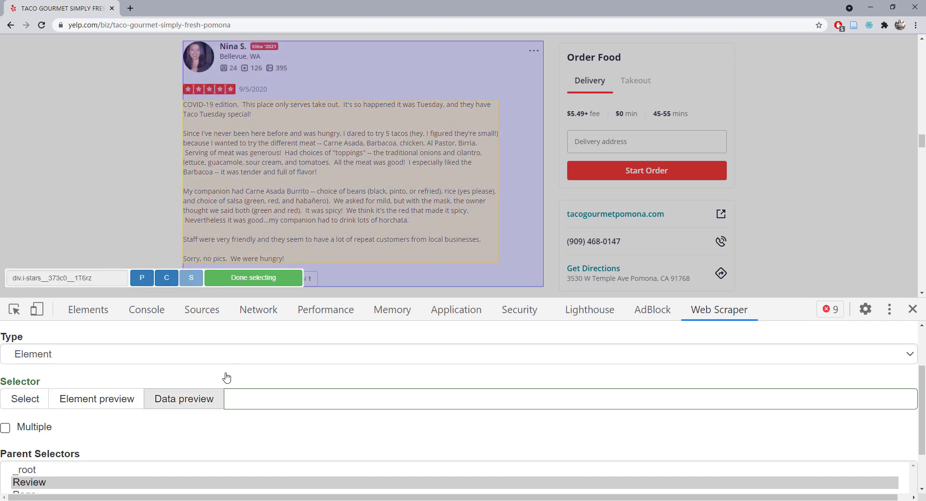
click(246, 279)
click(193, 404)
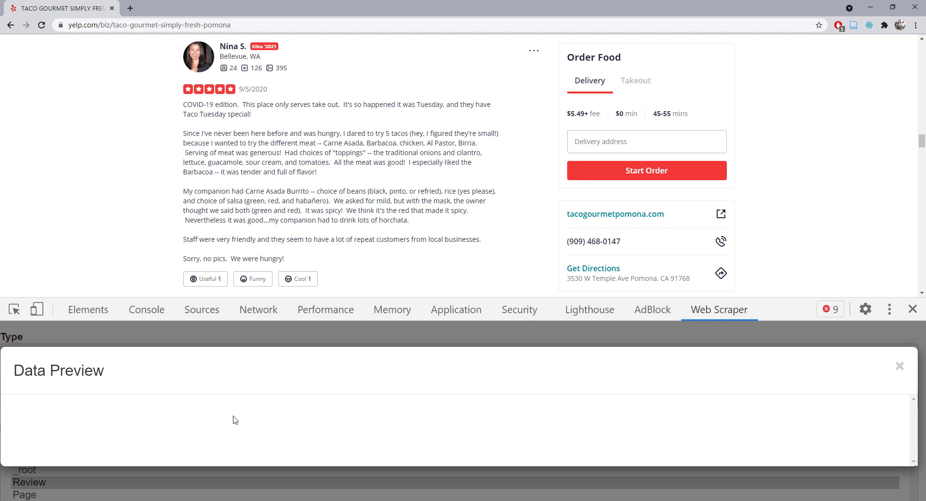
click(899, 367)
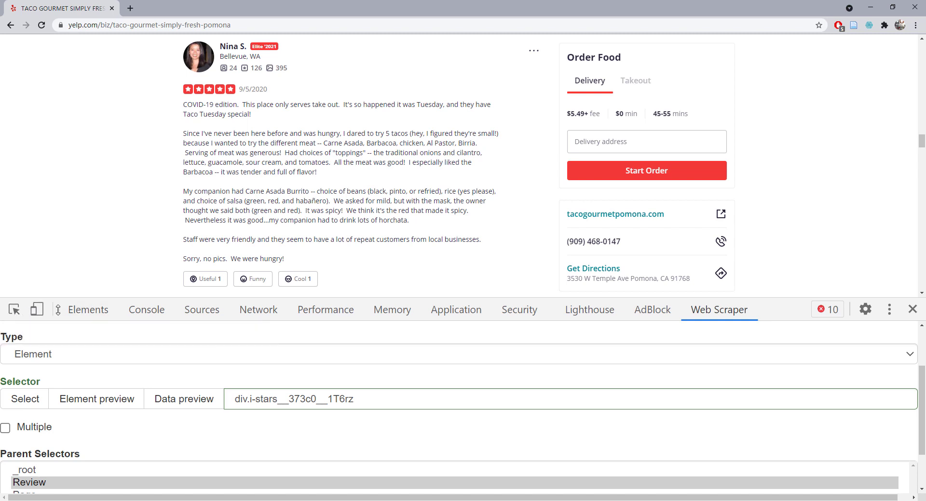
Inspect the first review's stars in Elements, showing the i-stars div with aria-label '5 star rating'.
click(14, 313)
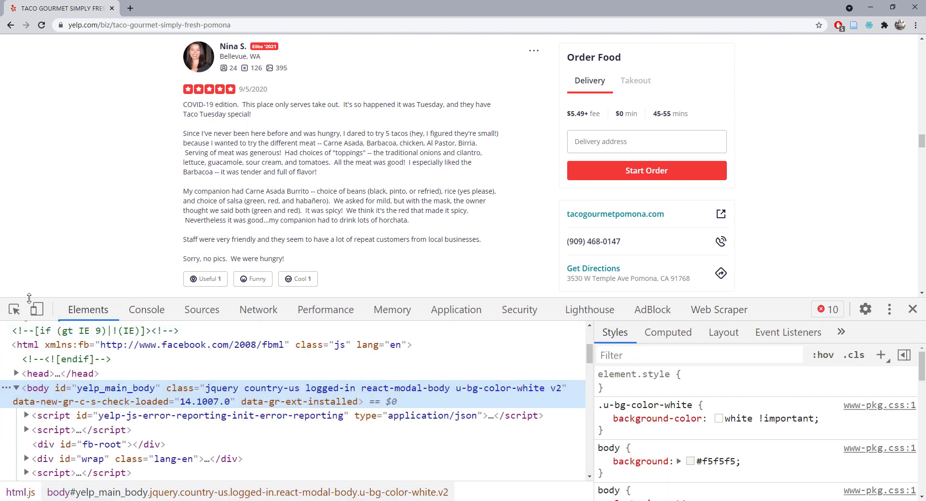
click(15, 311)
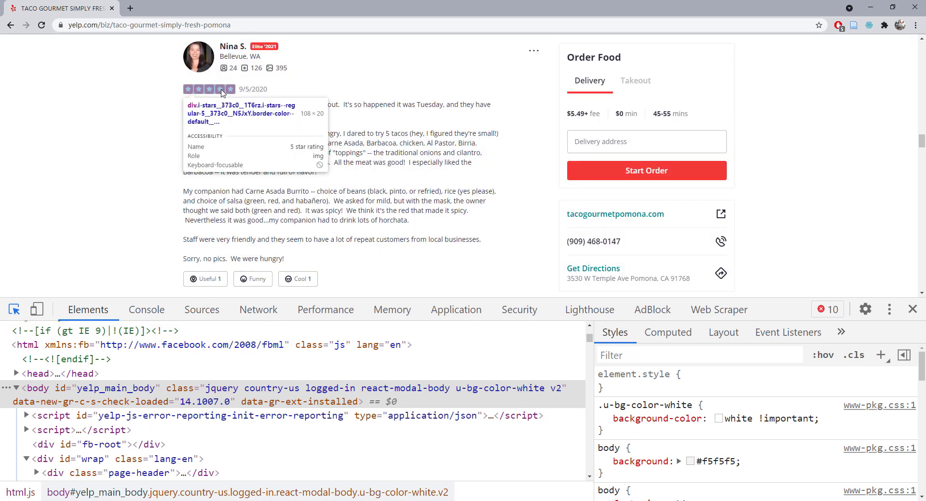
click(221, 93)
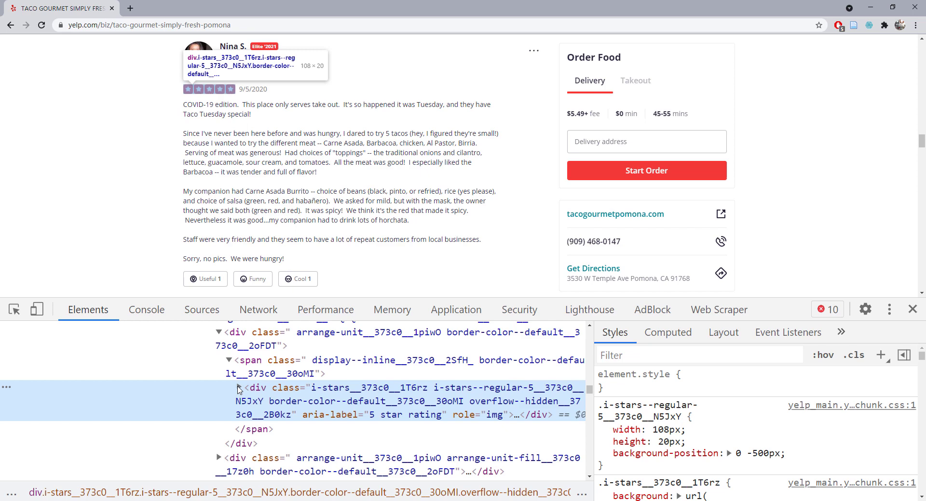
click(239, 389)
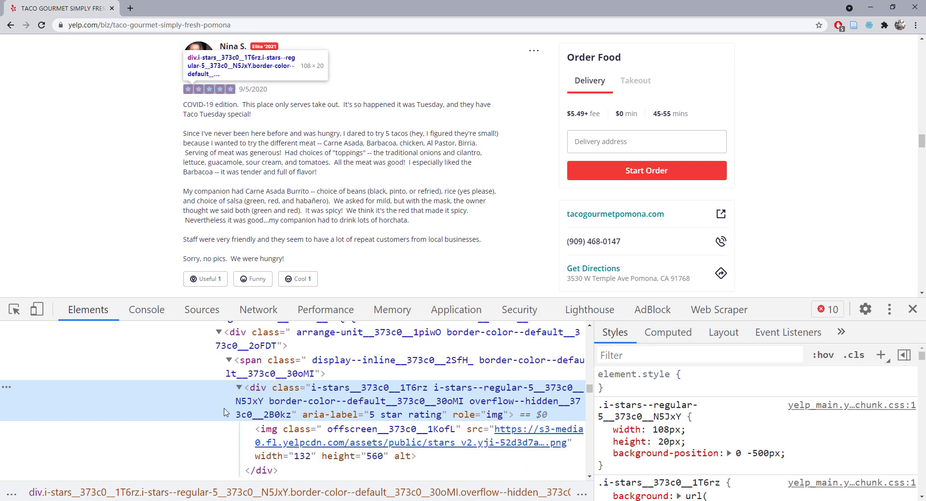
scroll(225, 413, down, 2)
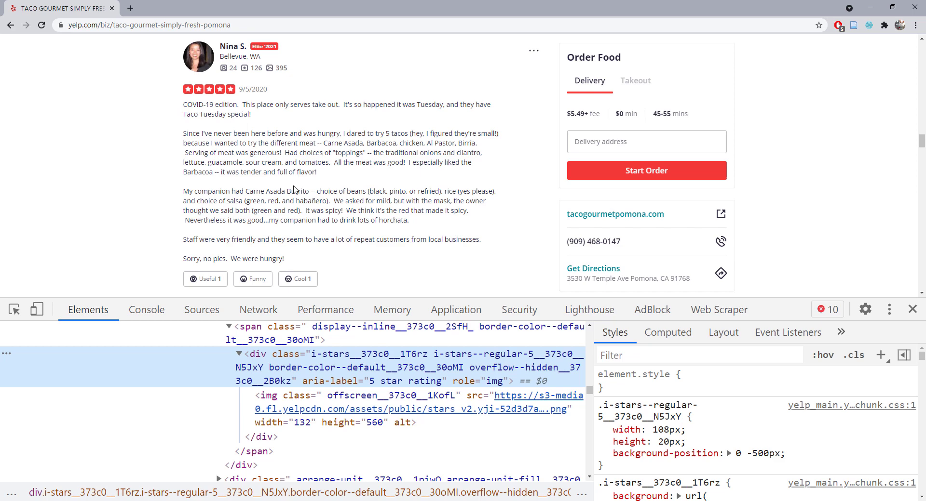
Inspect a four-star review's rating div, showing aria-label '4 star rating' and class i-stars--regular-4.
scroll(294, 189, down, 5)
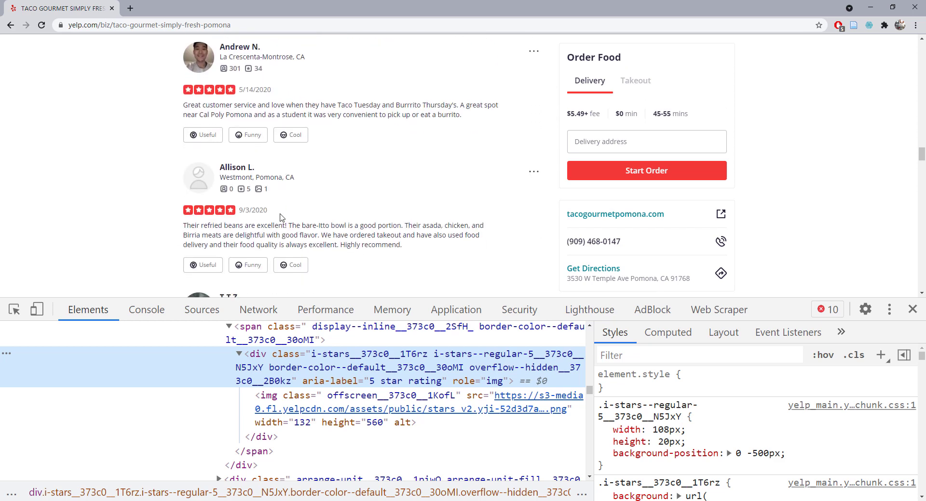
scroll(282, 217, down, 6)
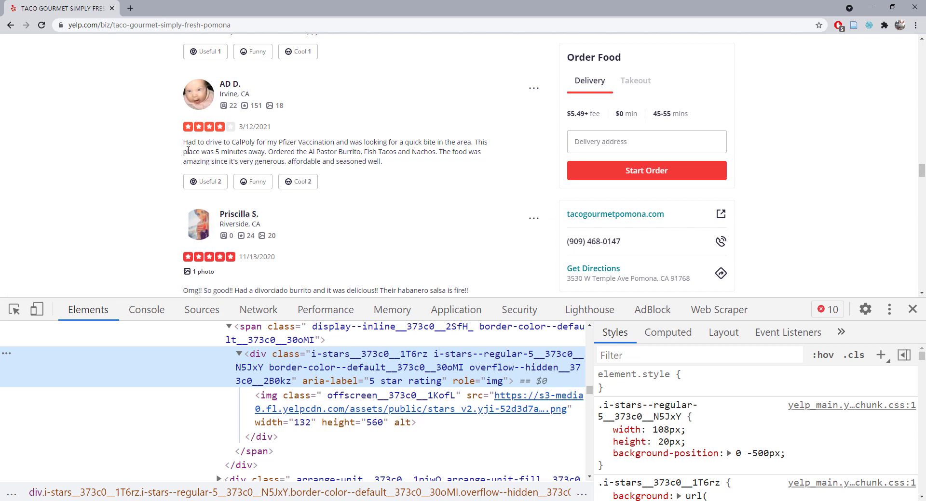
click(14, 309)
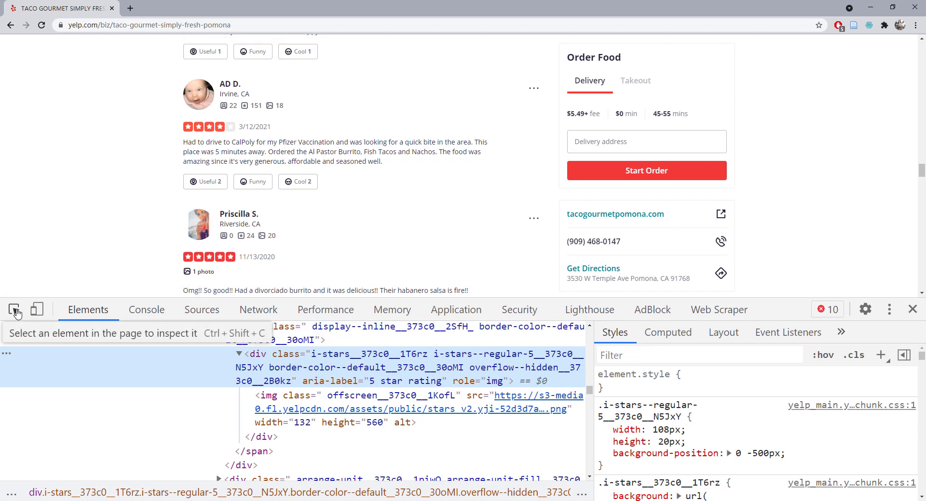
click(197, 129)
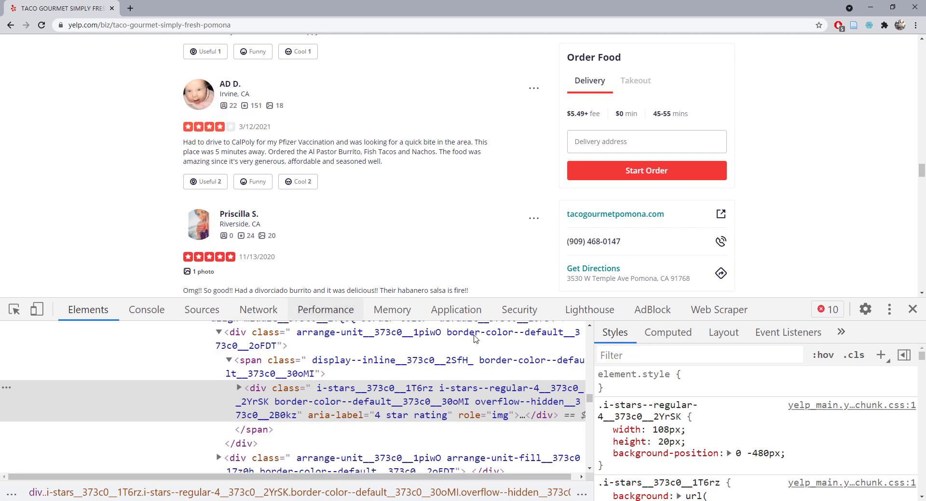
Change the Rating selector's type to Element attribute.
click(707, 315)
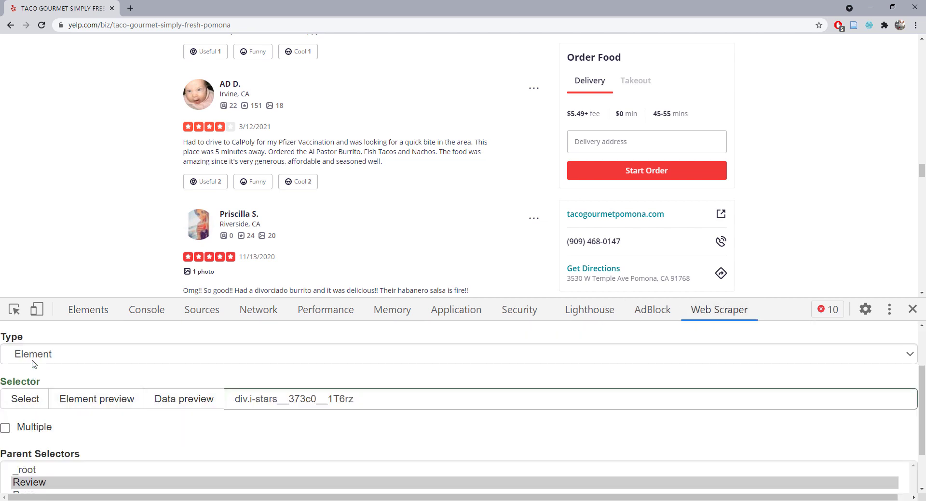
click(46, 357)
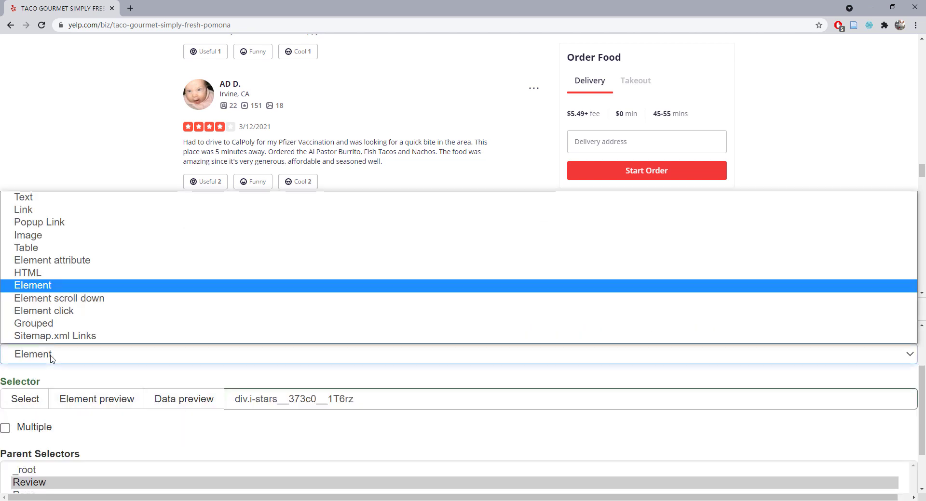
click(65, 263)
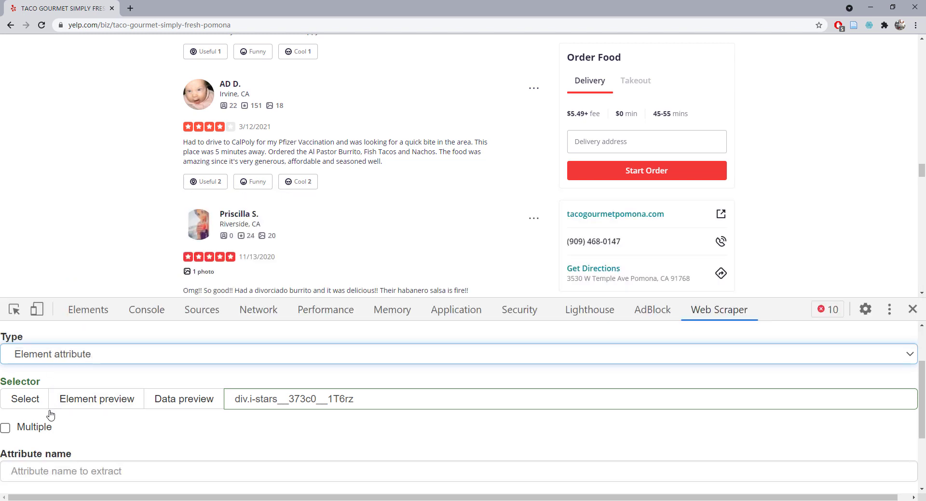
Re-pick the review's stars as the target, div.i-stars__373c0__1T6rz, and focus the Attribute name field.
click(39, 402)
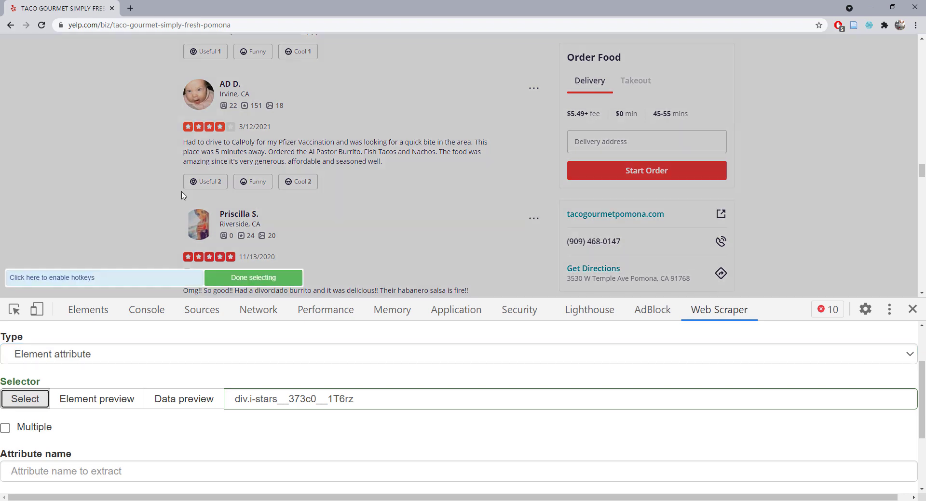
scroll(105, 98, up, 5)
scroll(99, 98, up, 10)
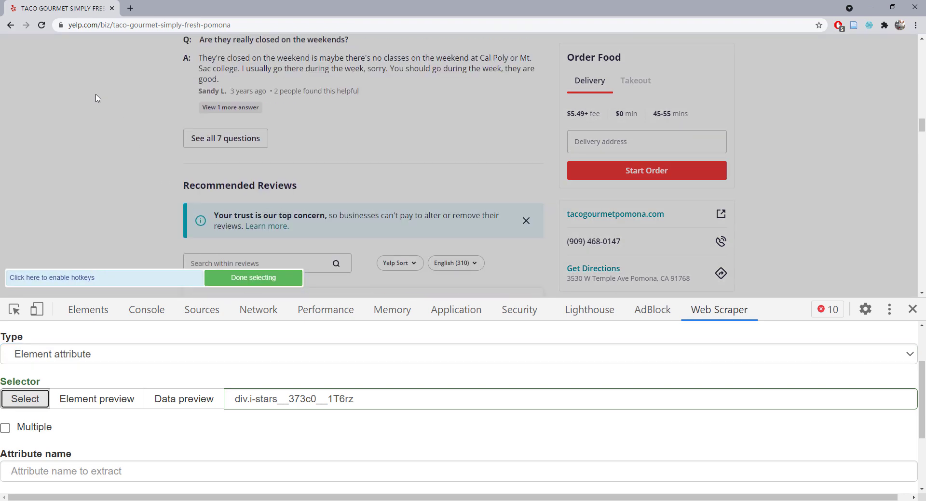
scroll(100, 166, down, 6)
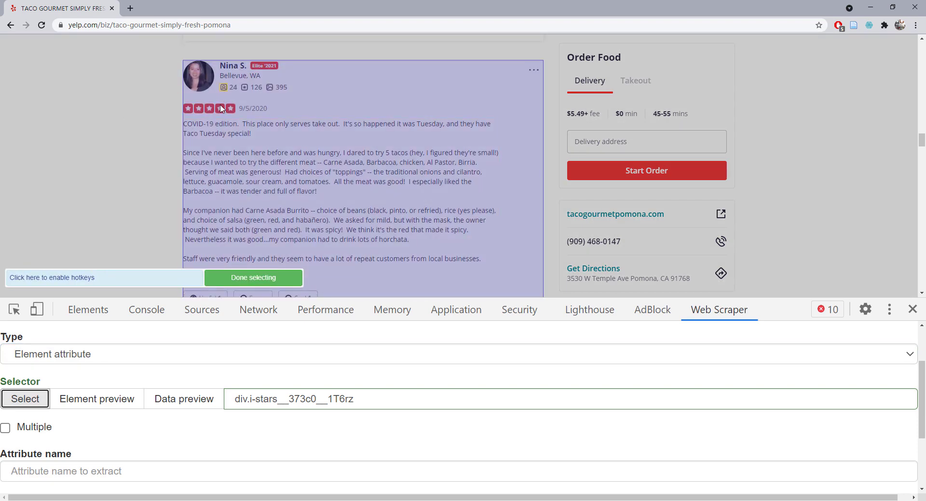
click(220, 110)
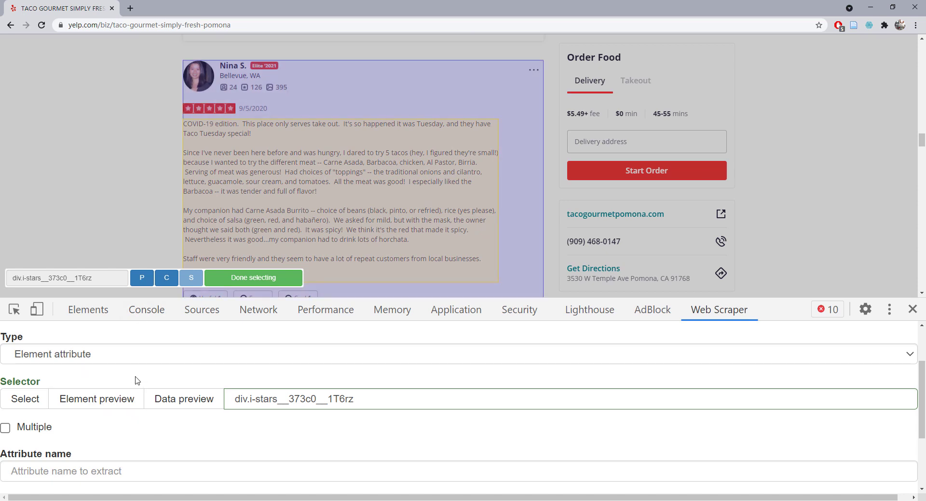
click(227, 278)
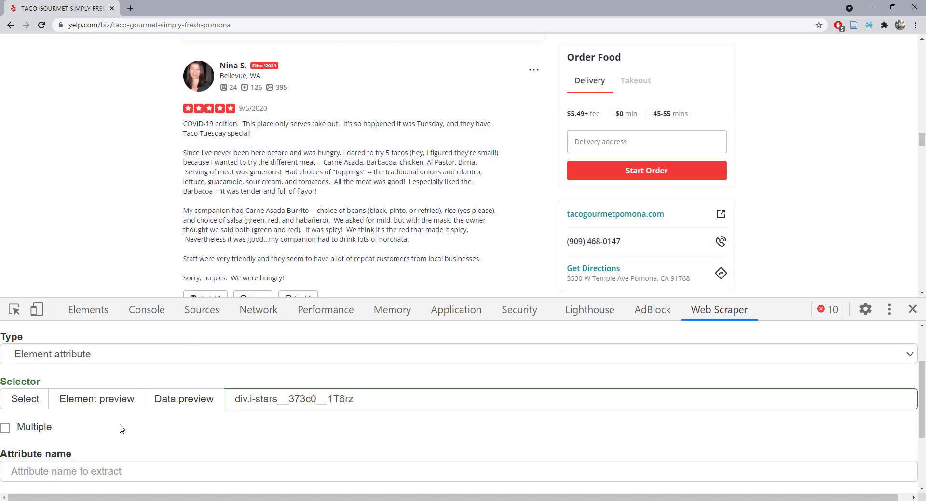
scroll(121, 425, down, 3)
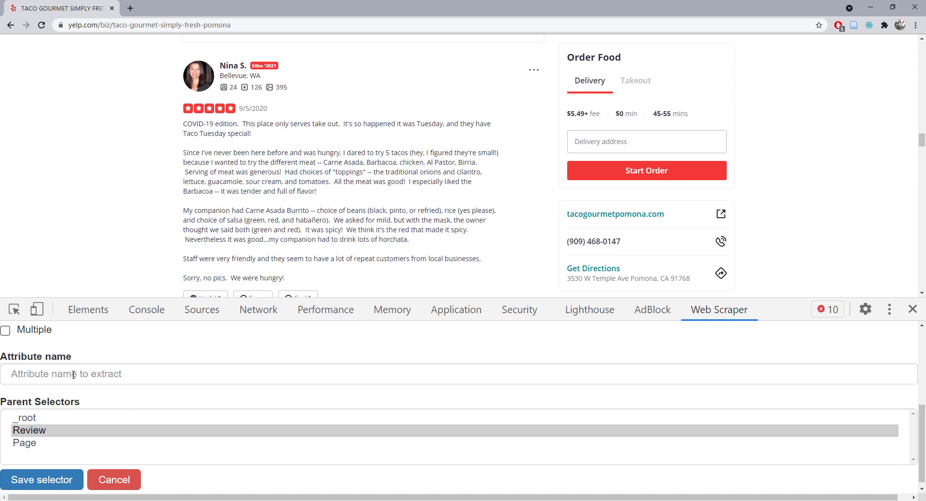
click(76, 375)
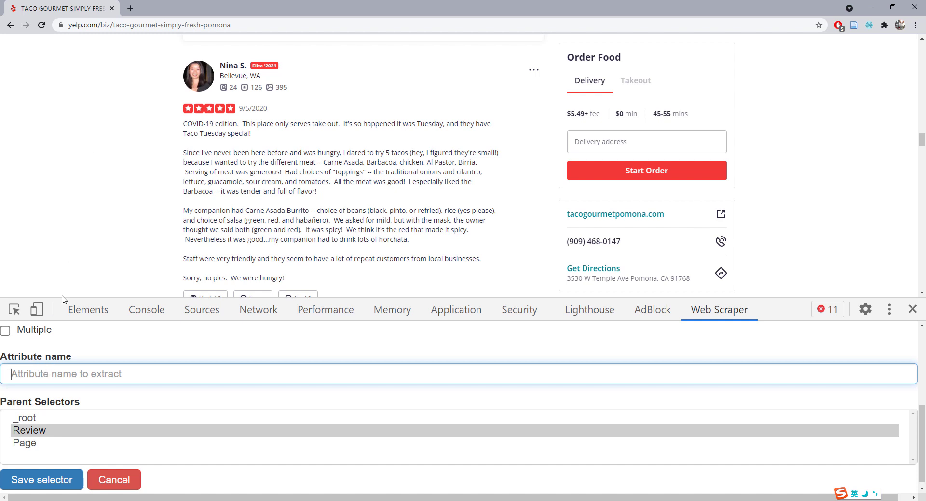
Select and copy the attribute name aria-label from the four-star rating div's markup.
click(80, 311)
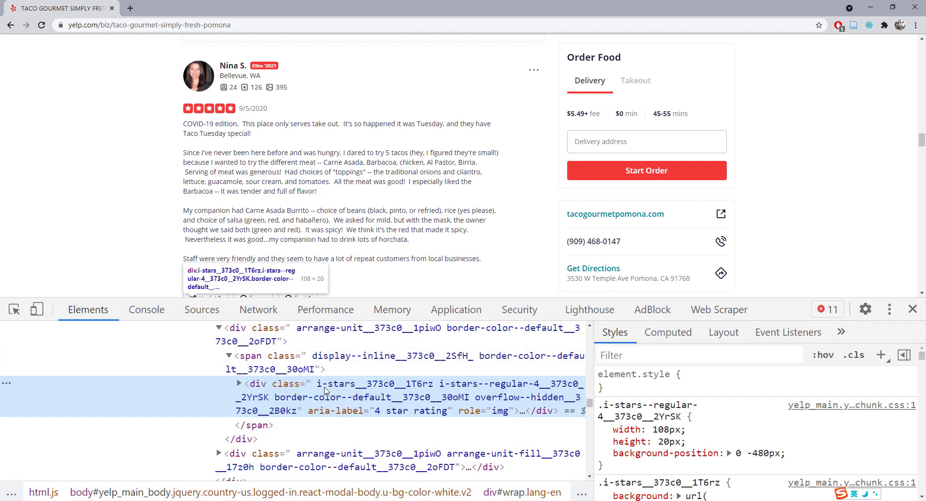
double_click(332, 413)
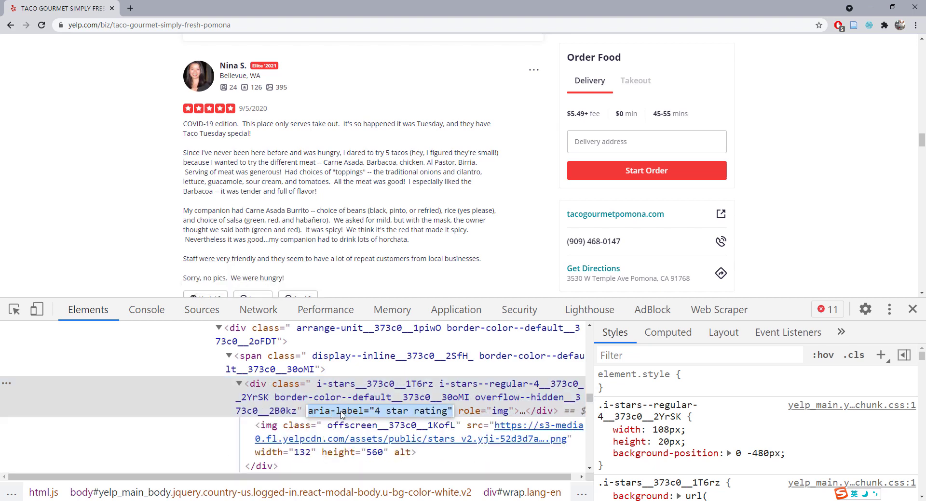
click(342, 413)
drag(363, 414, 309, 416)
key(ctrl+c)
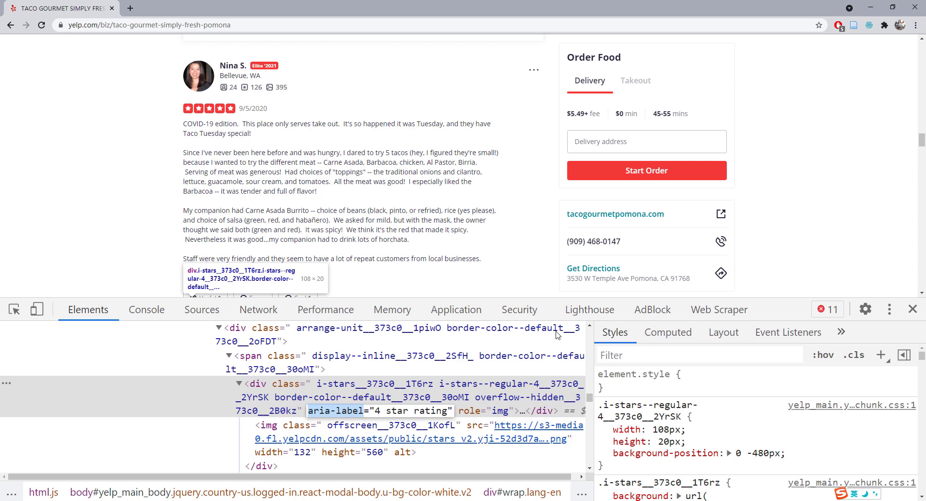
Paste aria-label into the Rating selector's Attribute name field.
click(719, 310)
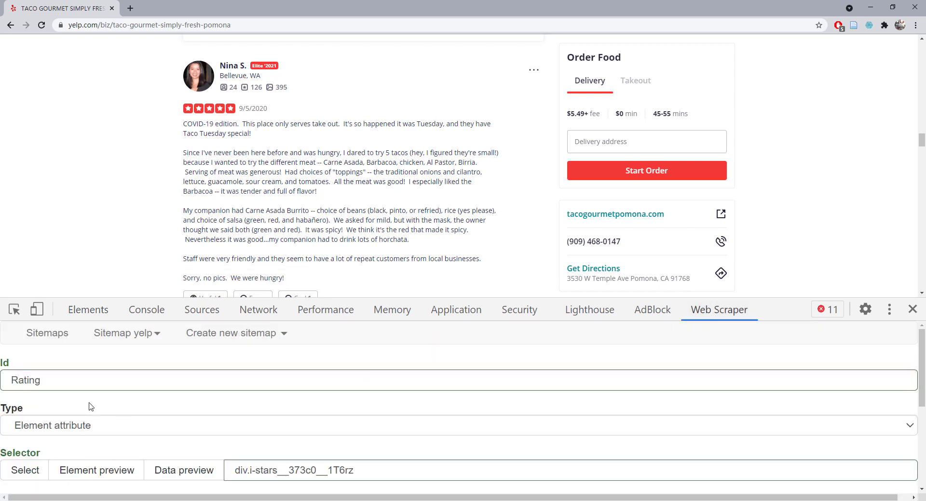
scroll(84, 436, down, 3)
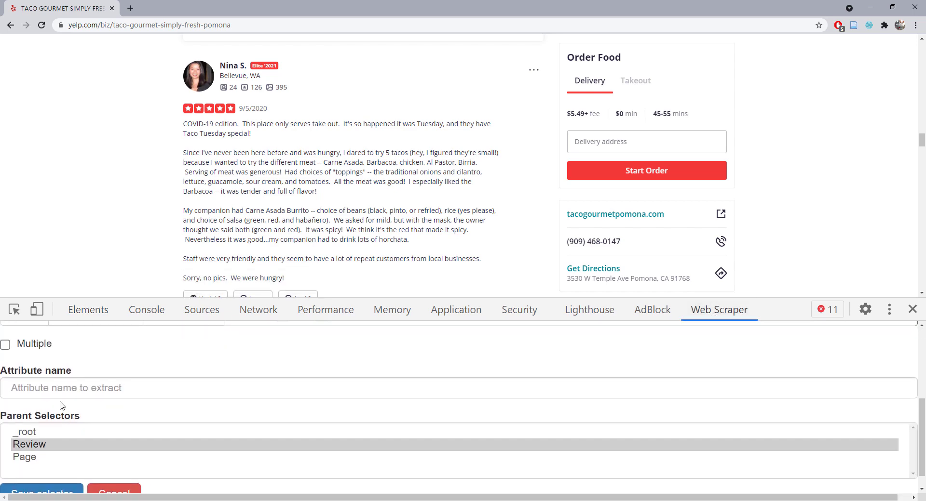
click(76, 387)
key(ctrl+v)
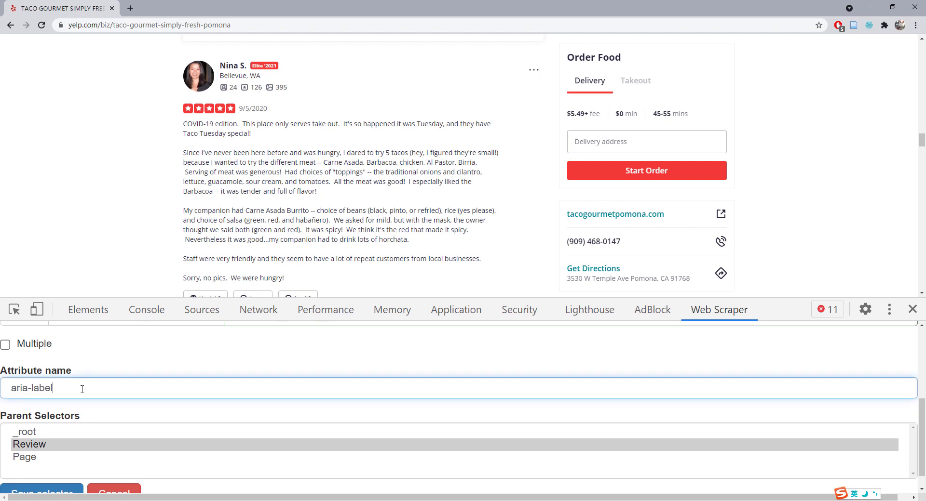
scroll(82, 410, down, 1)
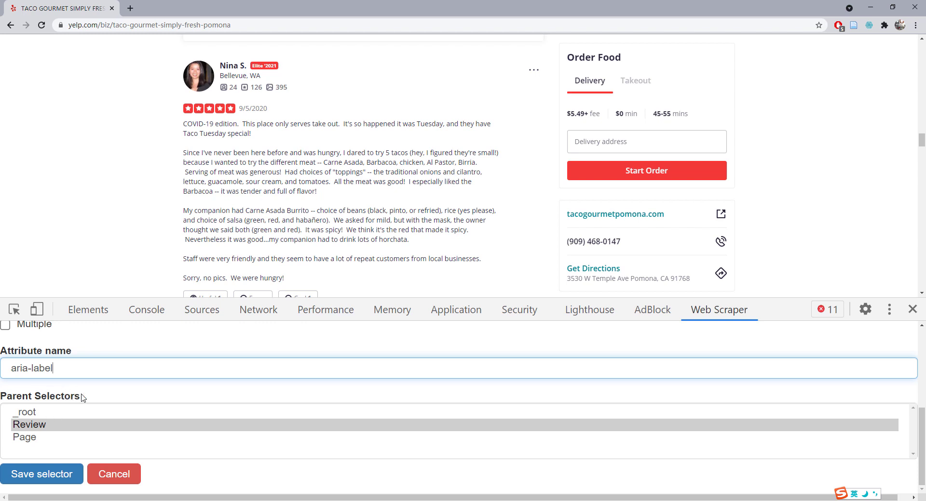
scroll(94, 394, up, 4)
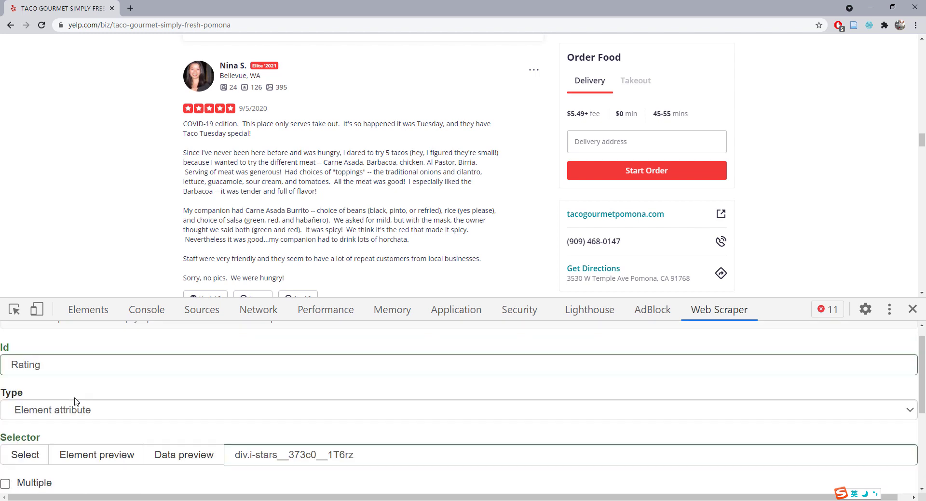
click(188, 473)
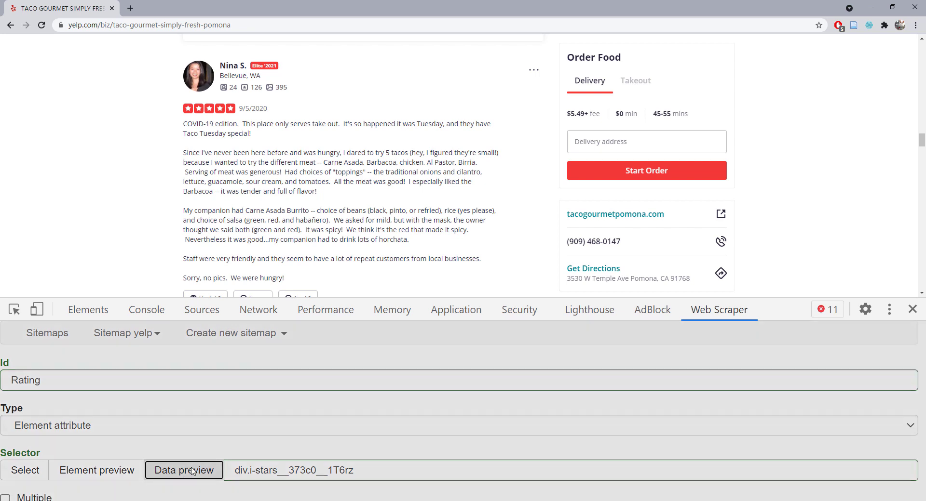
scroll(126, 410, down, 1)
scroll(127, 410, down, 3)
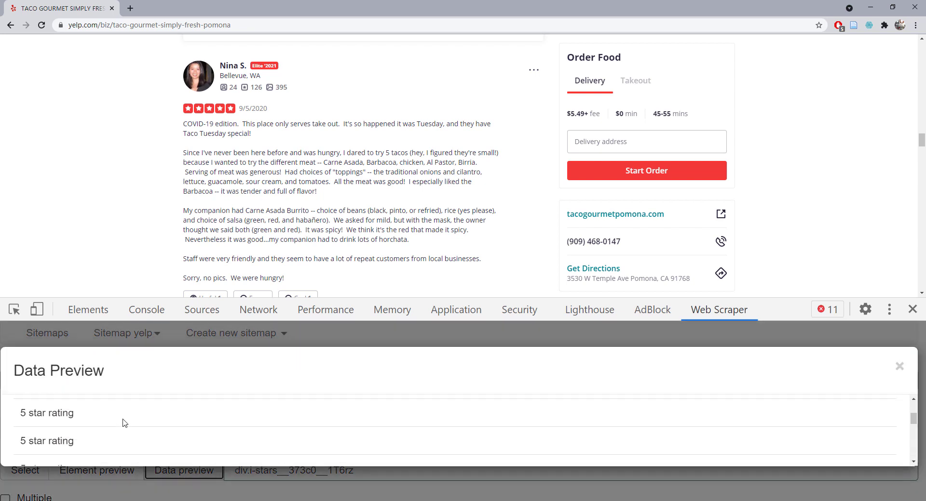
scroll(99, 426, down, 2)
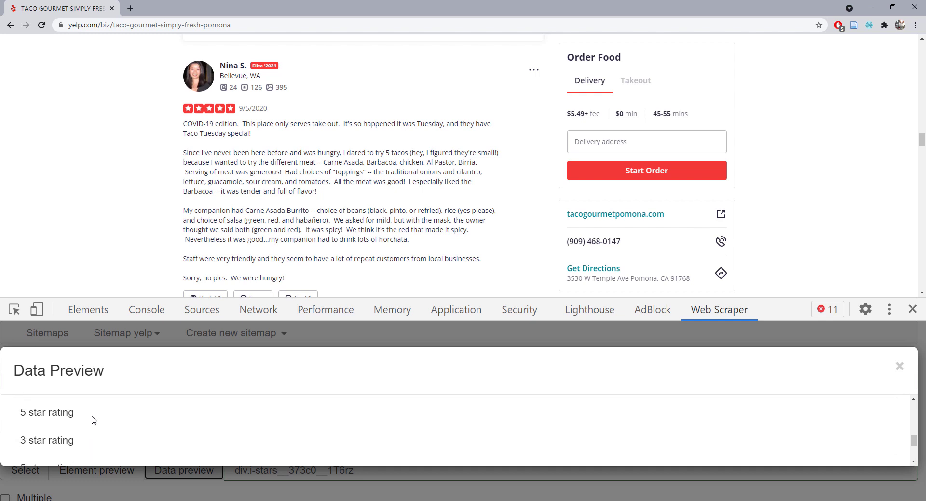
scroll(92, 421, up, 1)
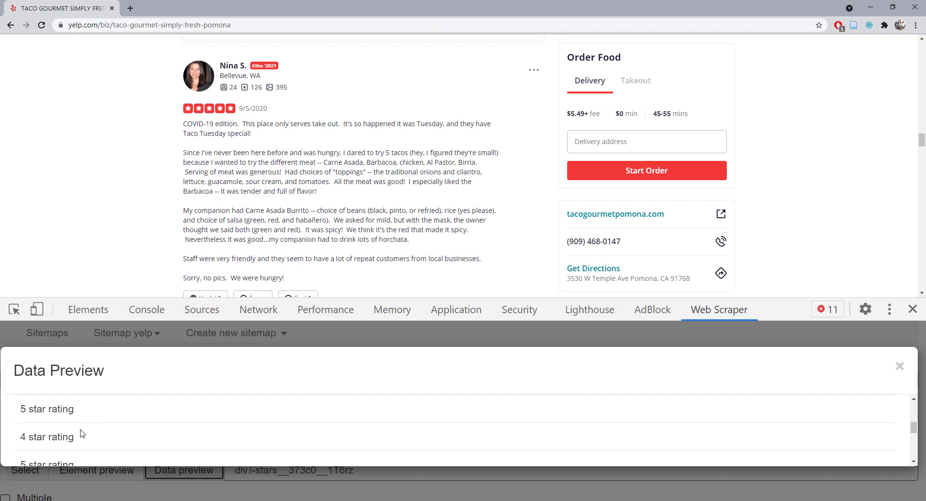
scroll(83, 435, down, 1)
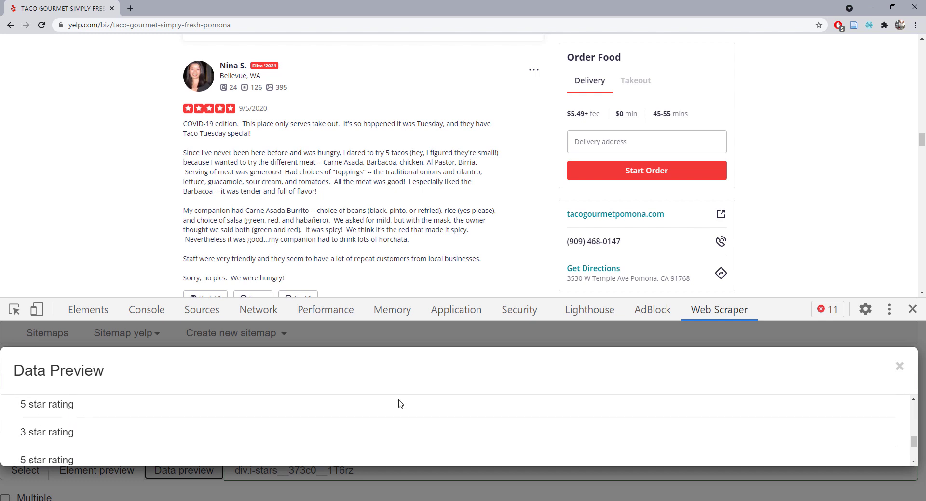
click(898, 370)
scroll(254, 456, down, 3)
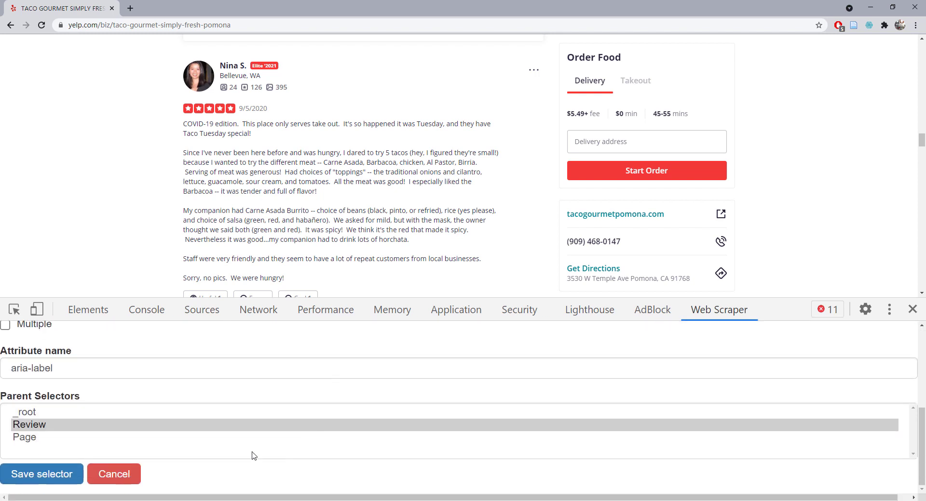
Save the Rating selector and return to the yelp sitemap's root selectors.
click(55, 475)
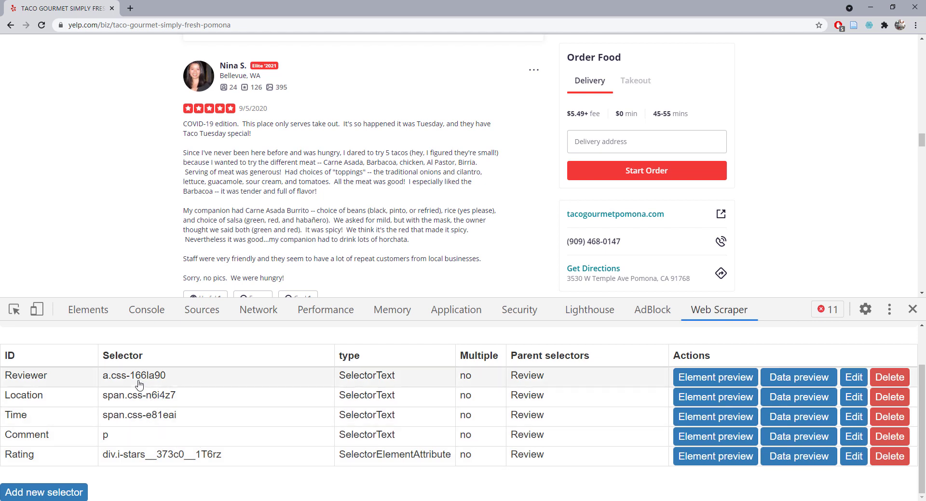
scroll(97, 385, up, 2)
click(27, 364)
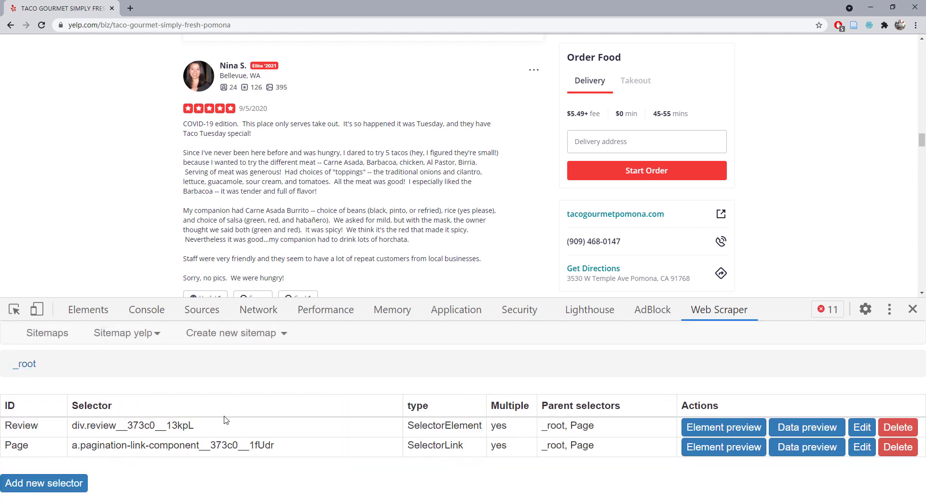
Check Review's data preview shows each review's rating, like "5 star rating", then open the yelp sitemap menu.
click(827, 428)
scroll(473, 431, down, 1)
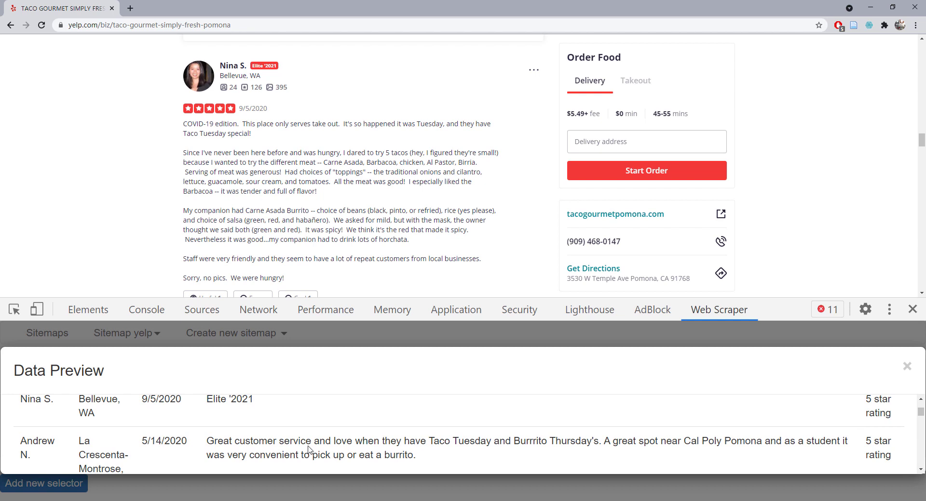
scroll(297, 442, down, 1)
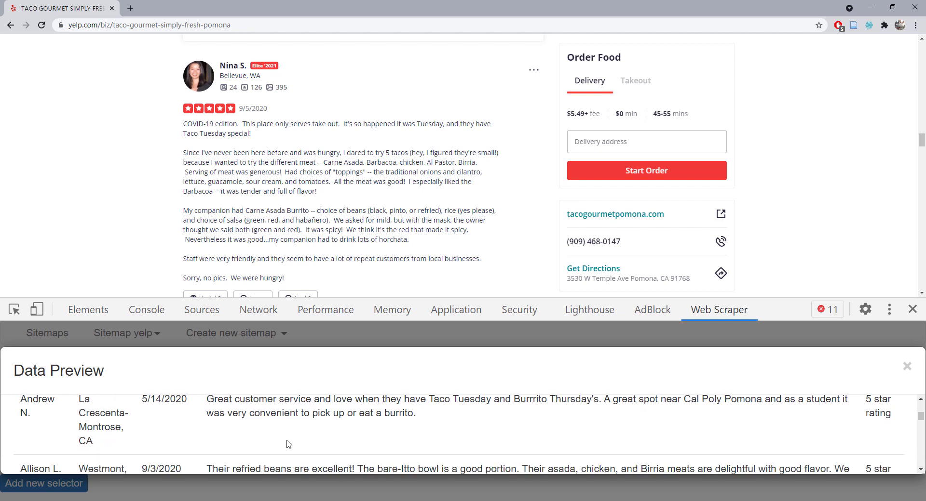
scroll(288, 444, down, 3)
scroll(255, 442, up, 1)
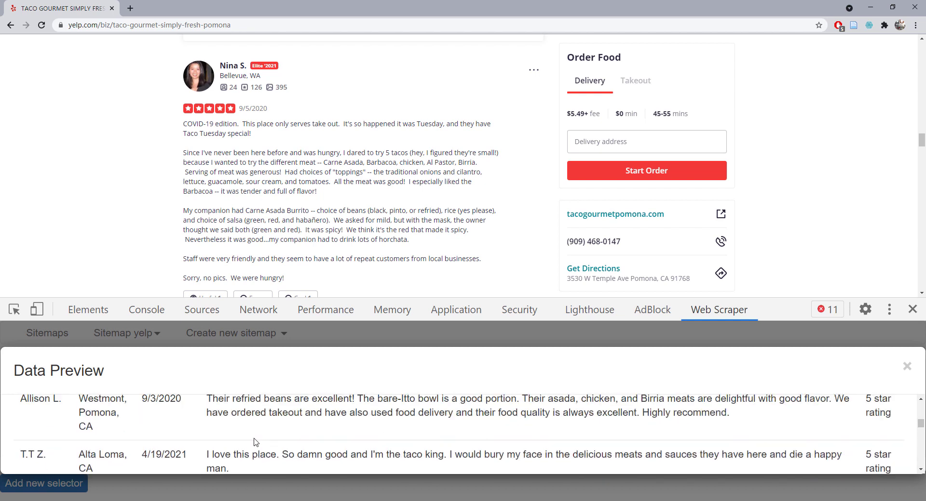
scroll(237, 436, up, 1)
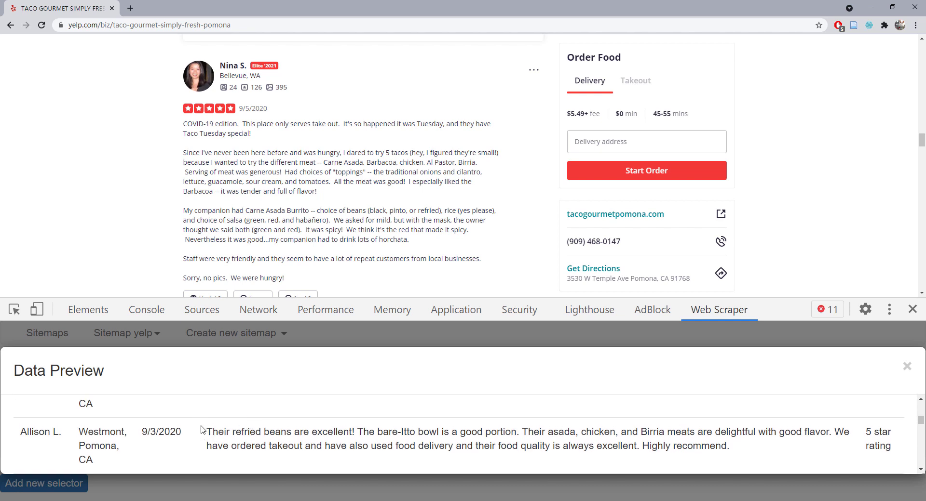
scroll(212, 439, down, 1)
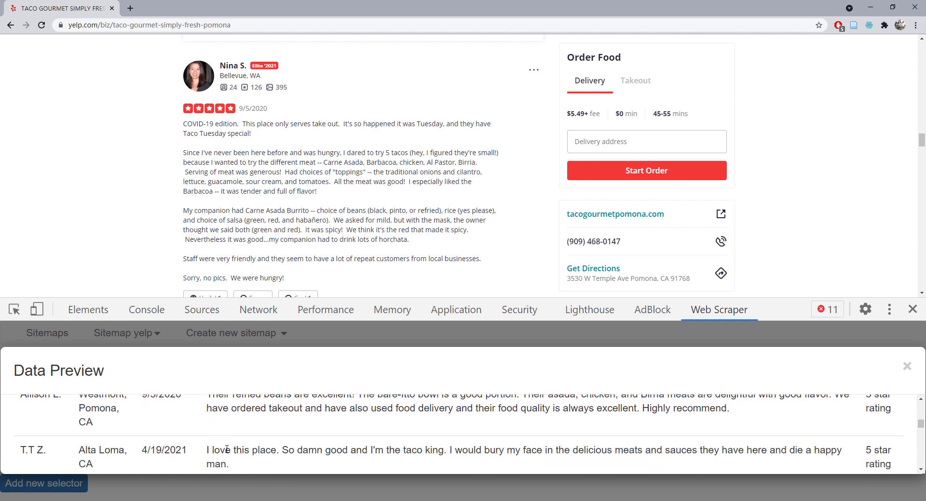
scroll(227, 449, down, 3)
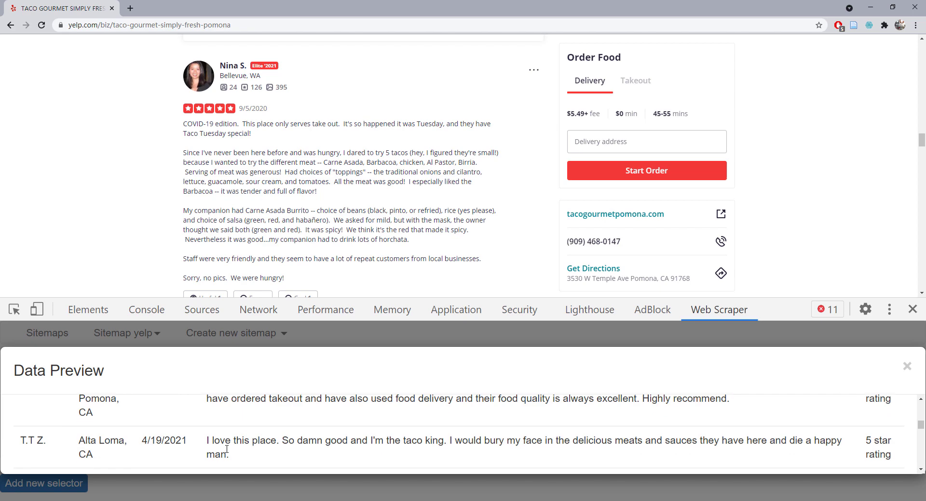
click(907, 368)
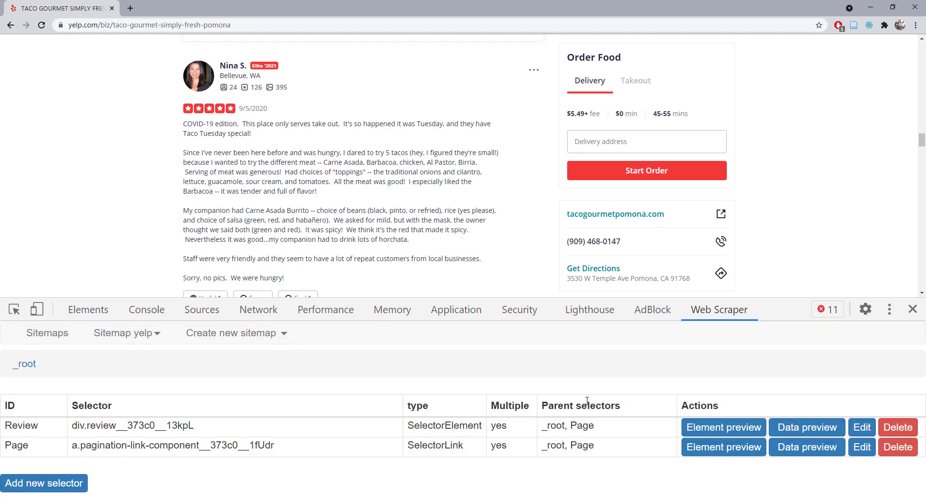
click(126, 335)
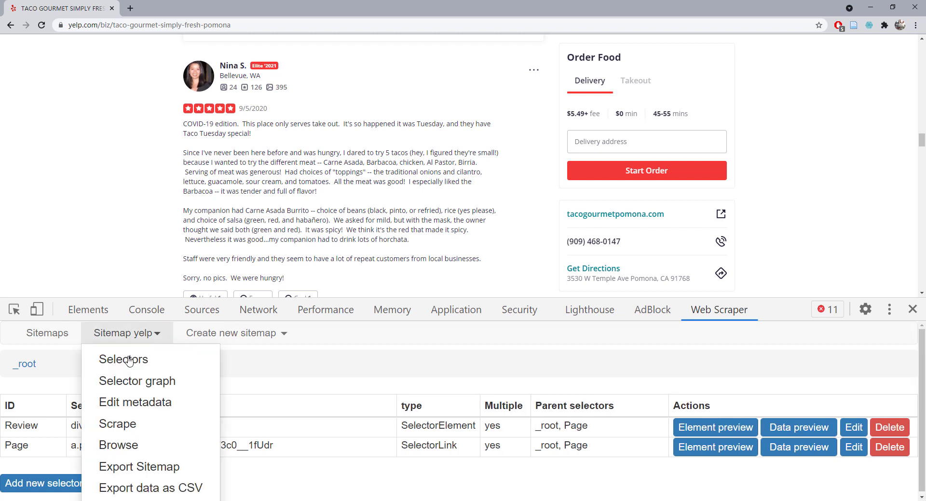